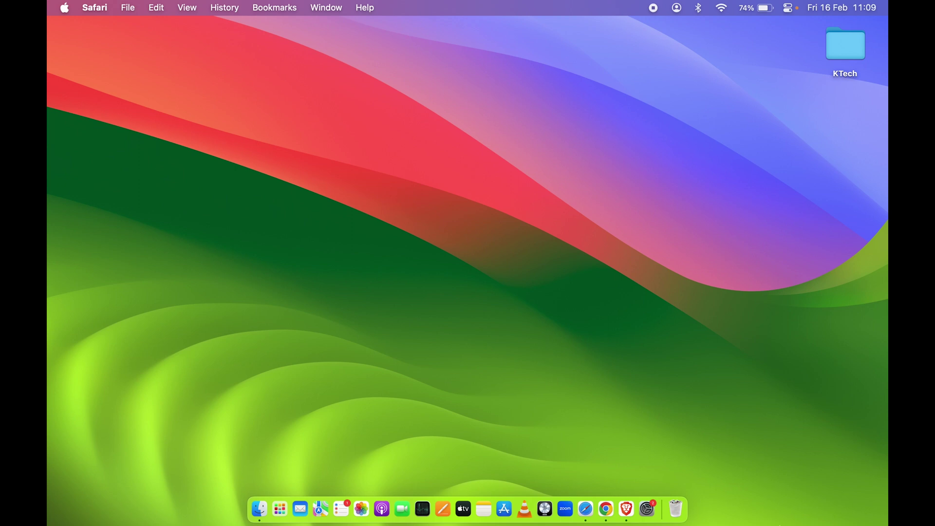
Bring back the apple.com Safari window, scroll through the page, and minimize it.
{"action": "left_click", "coordinate": [586, 509]}
{"action": "scroll", "coordinate": [213, 324], "scroll_direction": "down", "scroll_amount": 20}
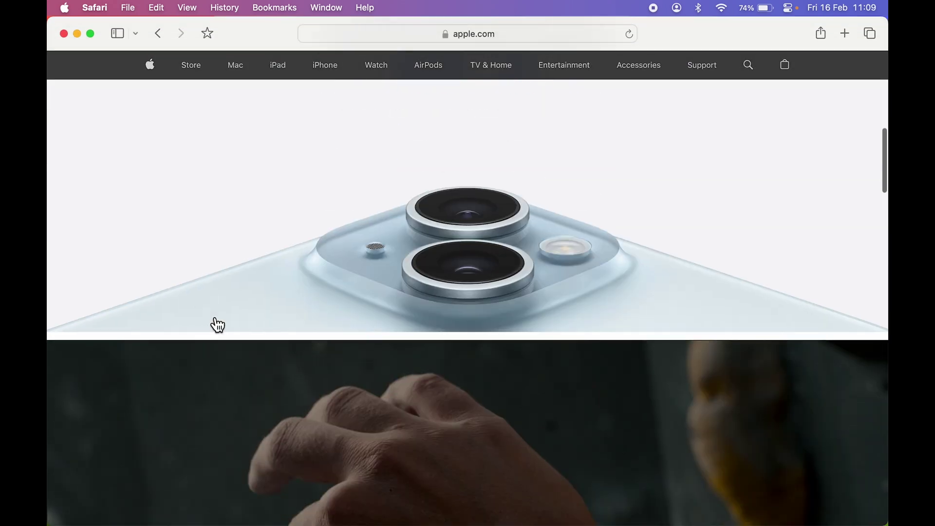
{"action": "scroll", "coordinate": [218, 324], "scroll_direction": "down", "scroll_amount": 15}
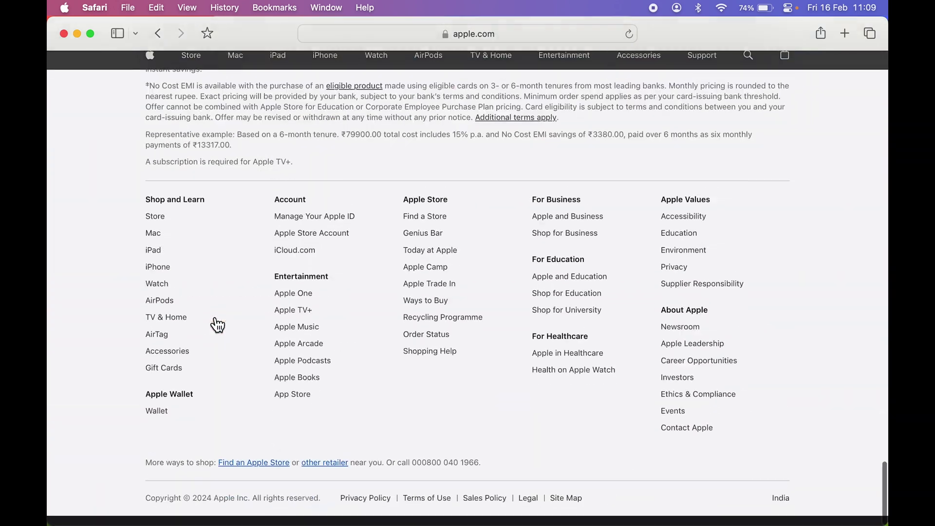
{"action": "scroll", "coordinate": [218, 325], "scroll_direction": "up", "scroll_amount": 20}
{"action": "scroll", "coordinate": [217, 325], "scroll_direction": "up", "scroll_amount": 10}
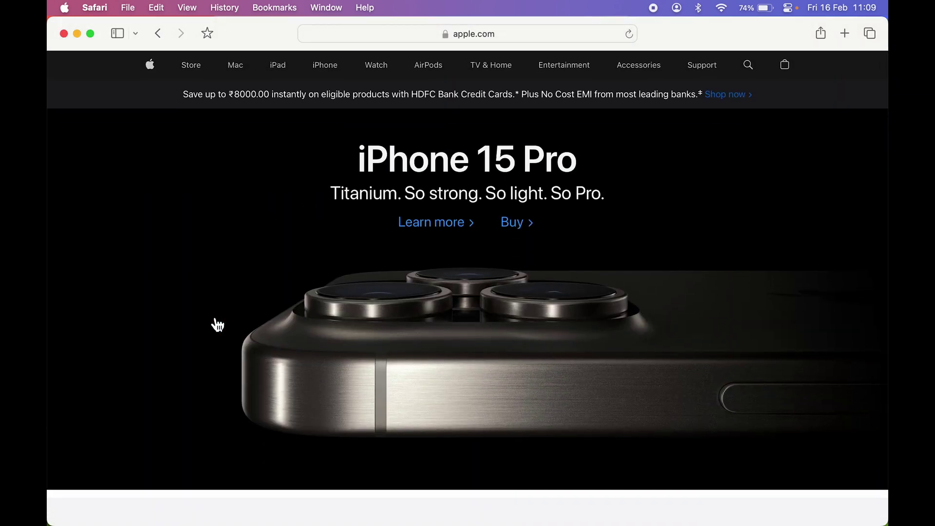
{"action": "left_click", "coordinate": [77, 34]}
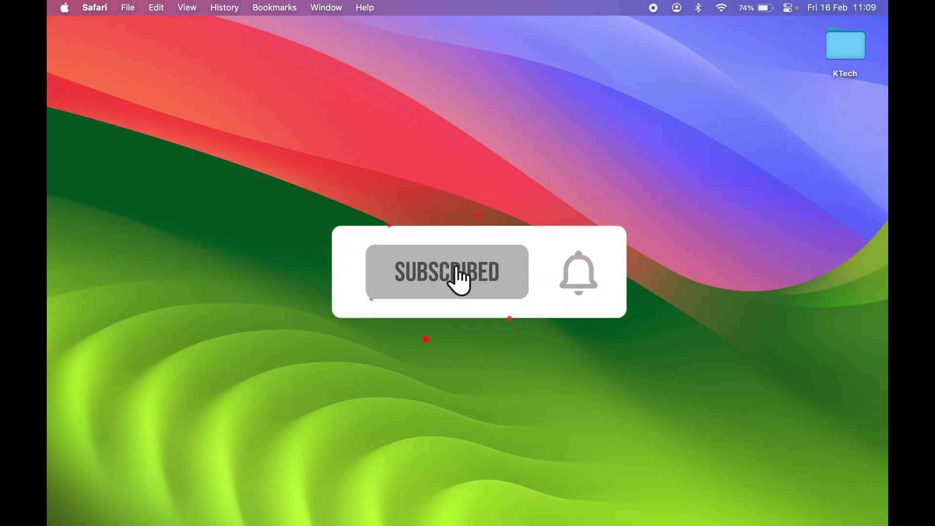
Restore the apple.com Safari window again and scroll briefly down and up the page.
{"action": "mouse_move", "coordinate": [677, 524]}
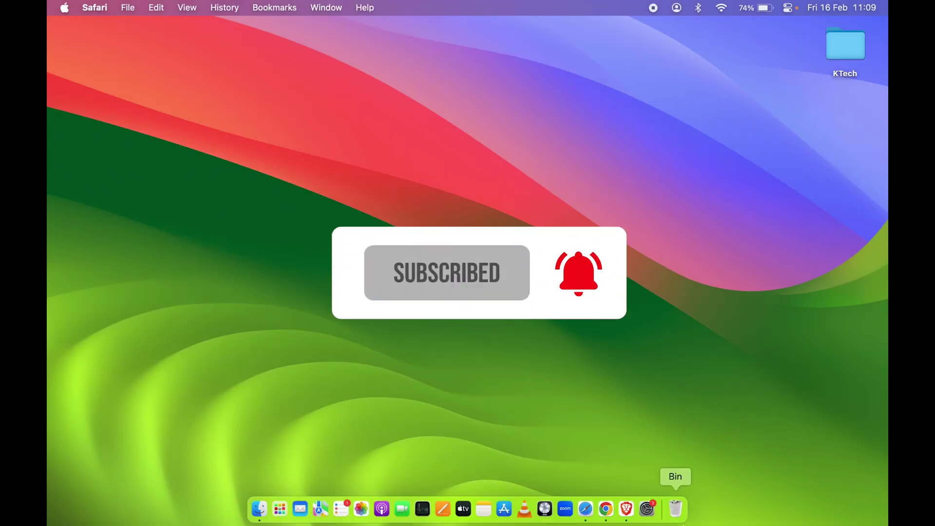
{"action": "left_click", "coordinate": [585, 510]}
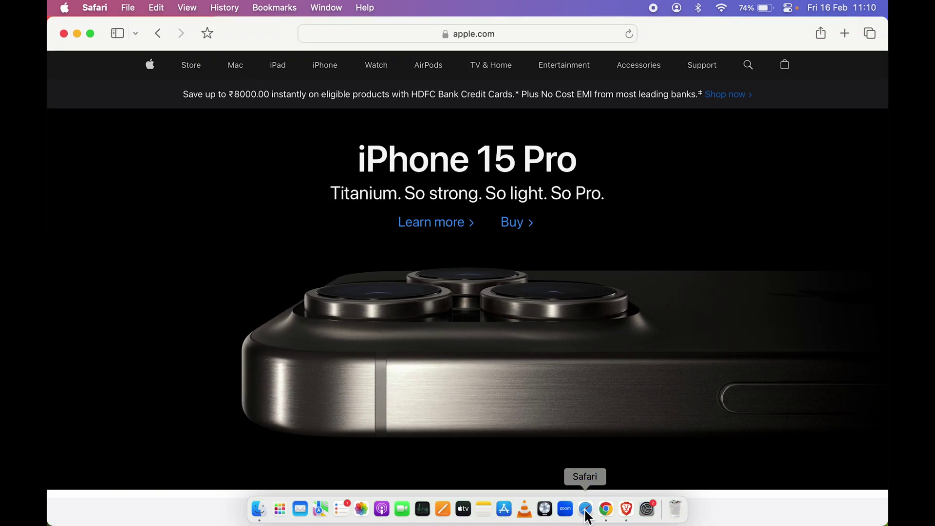
{"action": "scroll", "coordinate": [208, 224], "scroll_direction": "down", "scroll_amount": 15}
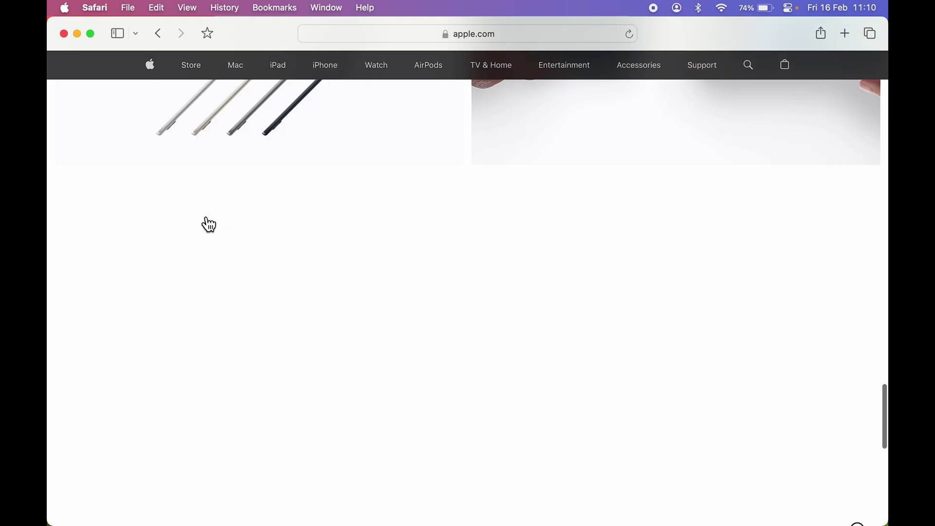
{"action": "scroll", "coordinate": [207, 221], "scroll_direction": "up", "scroll_amount": 20}
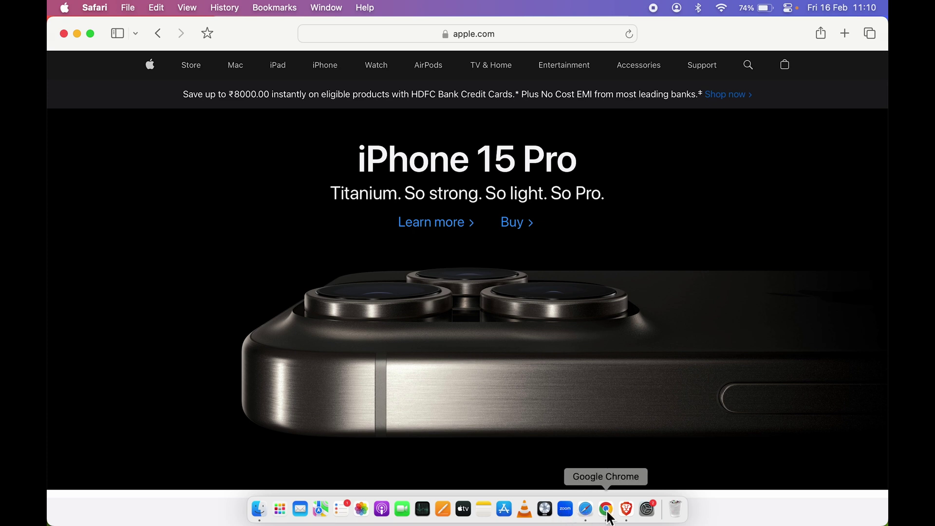
Review the Wikipedia Car article in Chrome, then minimize both the Chrome and Safari windows.
{"action": "left_click", "coordinate": [607, 515]}
{"action": "scroll", "coordinate": [328, 364], "scroll_direction": "down", "scroll_amount": 5}
{"action": "scroll", "coordinate": [328, 364], "scroll_direction": "down", "scroll_amount": 15}
{"action": "scroll", "coordinate": [328, 365], "scroll_direction": "up", "scroll_amount": 20}
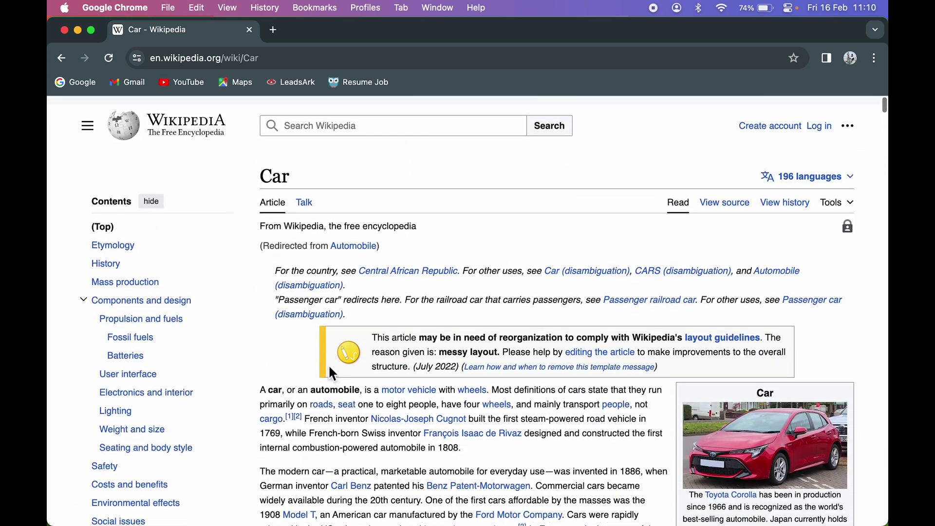
{"action": "left_click", "coordinate": [78, 32]}
{"action": "left_click", "coordinate": [78, 35]}
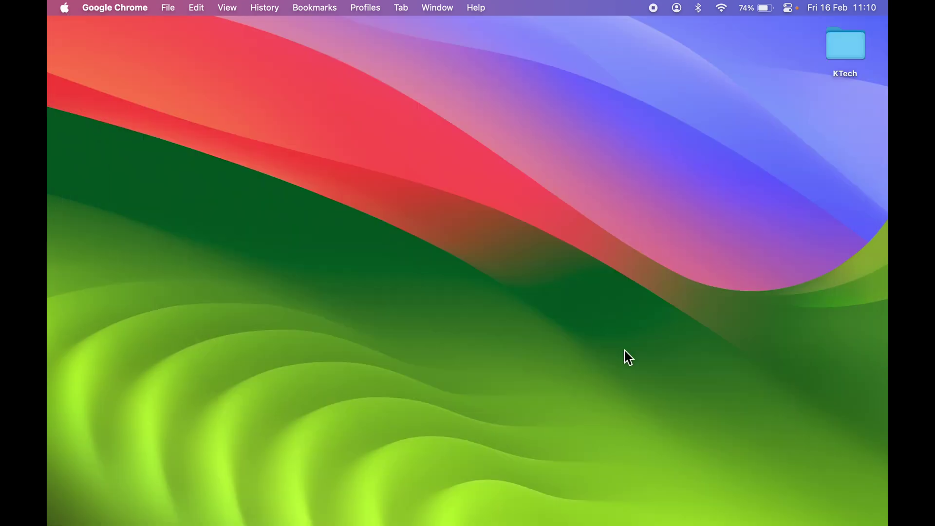
{"action": "mouse_move", "coordinate": [689, 525]}
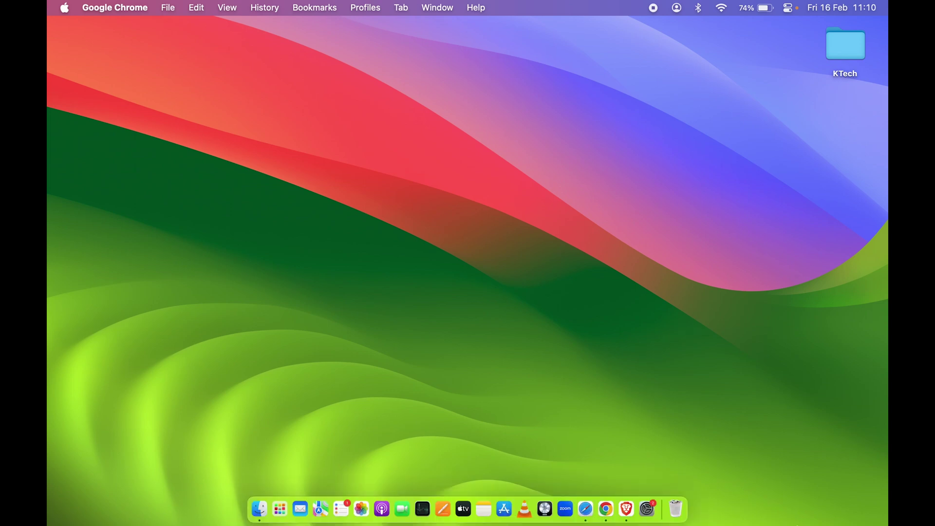
Restore the apple.com Safari window, scroll the page, and open Safari's File menu.
{"action": "left_click", "coordinate": [587, 511]}
{"action": "scroll", "coordinate": [240, 261], "scroll_direction": "down", "scroll_amount": 10}
{"action": "scroll", "coordinate": [244, 262], "scroll_direction": "down", "scroll_amount": 10}
{"action": "scroll", "coordinate": [244, 262], "scroll_direction": "up", "scroll_amount": 20}
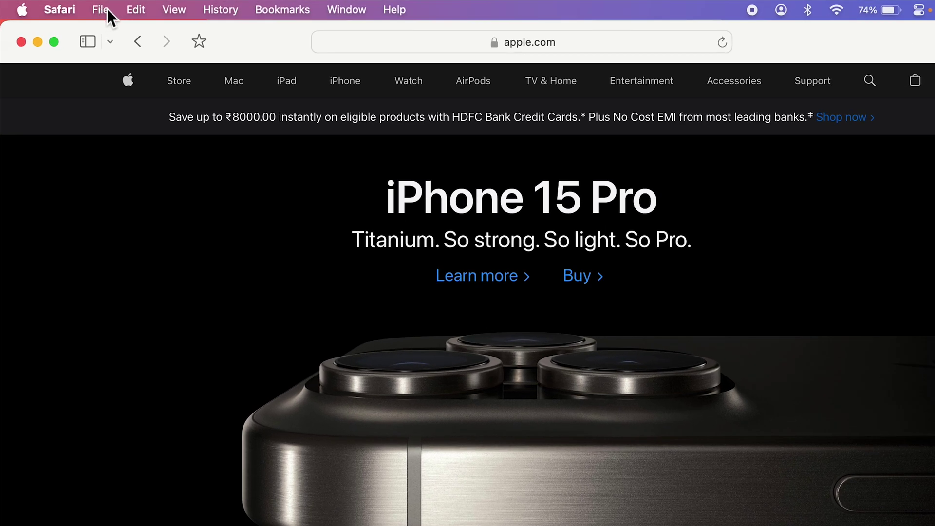
{"action": "left_click", "coordinate": [106, 10]}
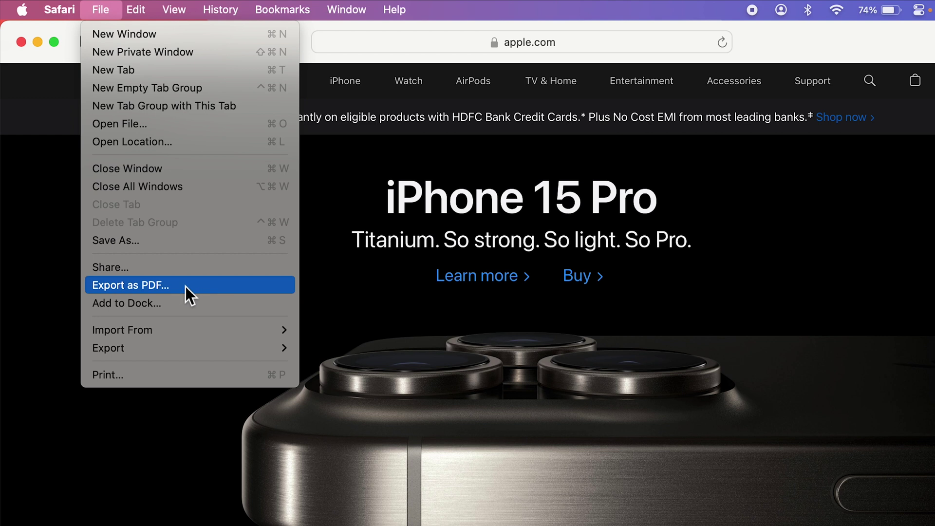
Export the apple.com page as Apple.pdf on the Desktop and minimize Safari.
{"action": "left_click", "coordinate": [173, 286]}
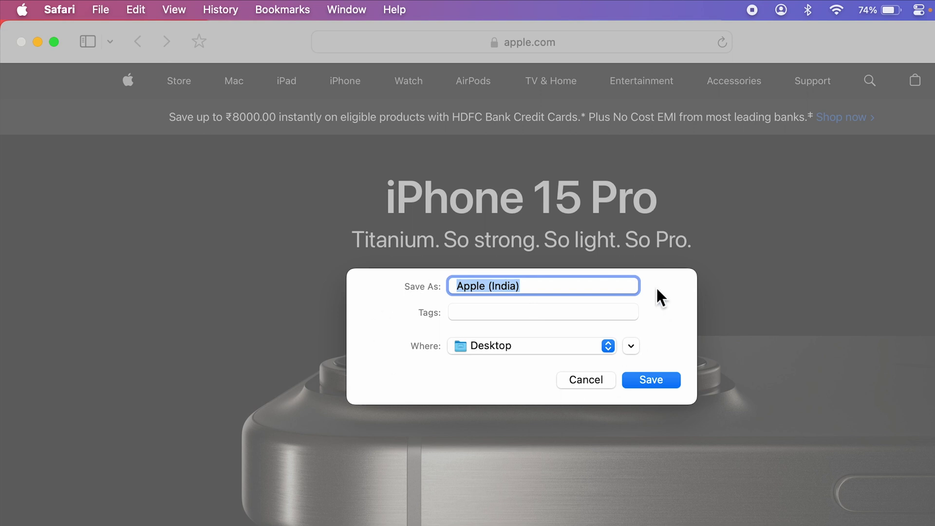
{"action": "type", "text": "Apple"}
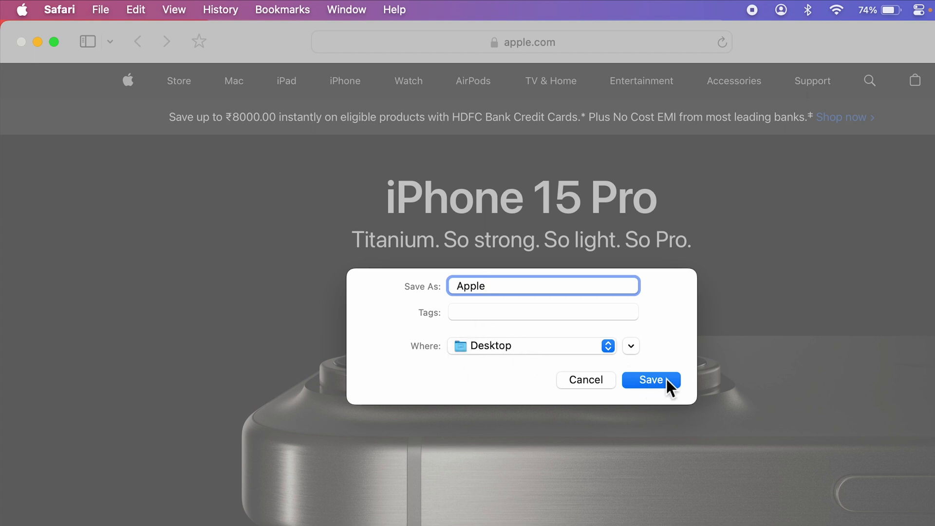
{"action": "left_click", "coordinate": [651, 380]}
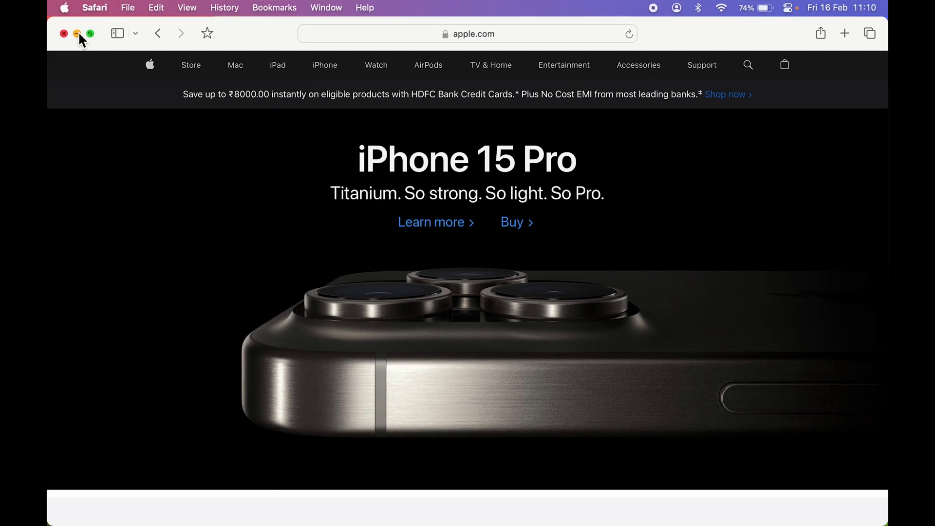
{"action": "left_click", "coordinate": [77, 33]}
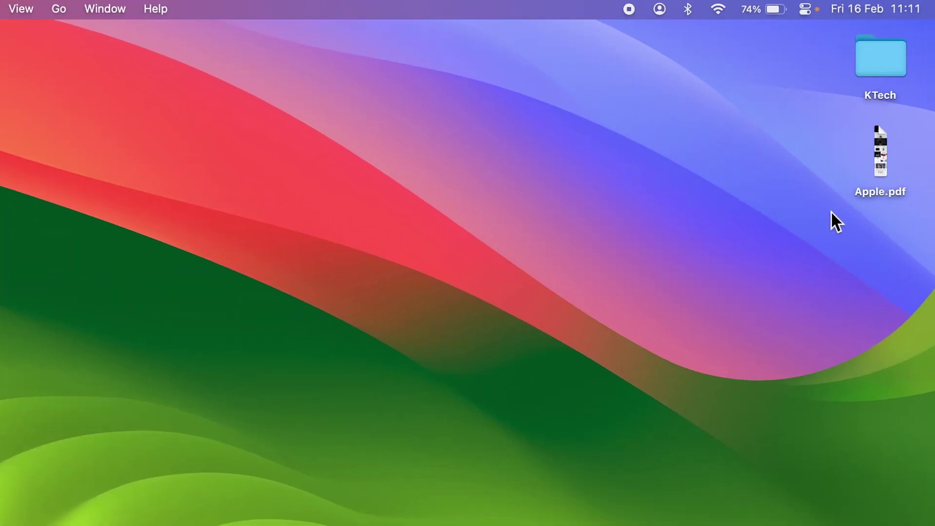
{"action": "left_click", "coordinate": [886, 194]}
{"action": "key", "text": "space"}
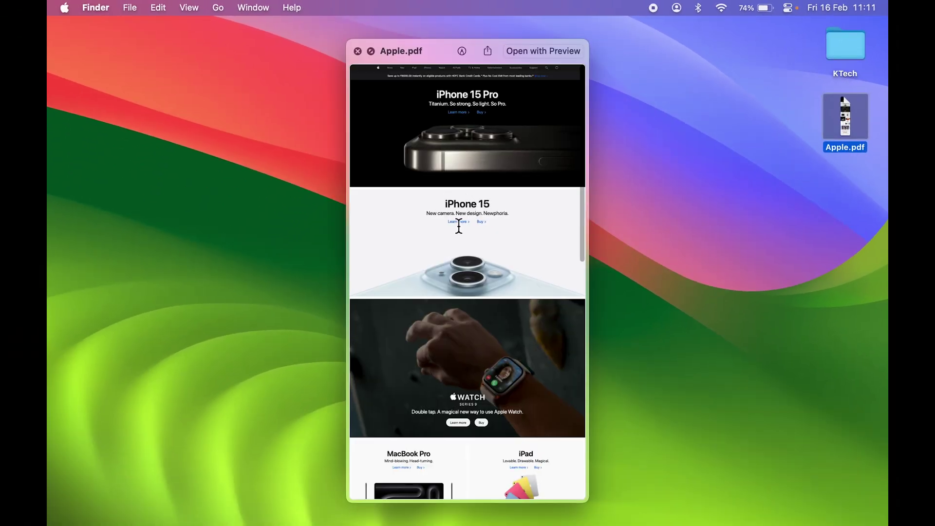
{"action": "scroll", "coordinate": [461, 239], "scroll_direction": "down", "scroll_amount": 10}
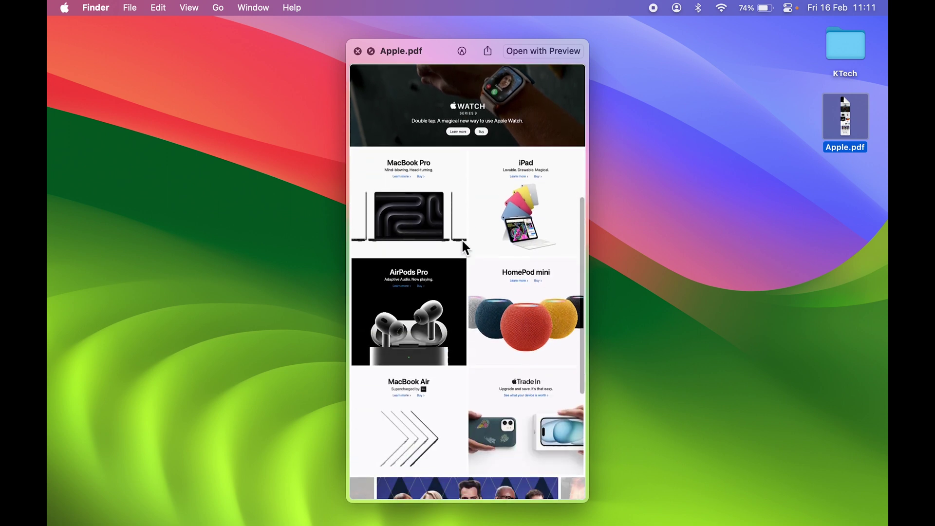
{"action": "scroll", "coordinate": [461, 238], "scroll_direction": "down", "scroll_amount": 8}
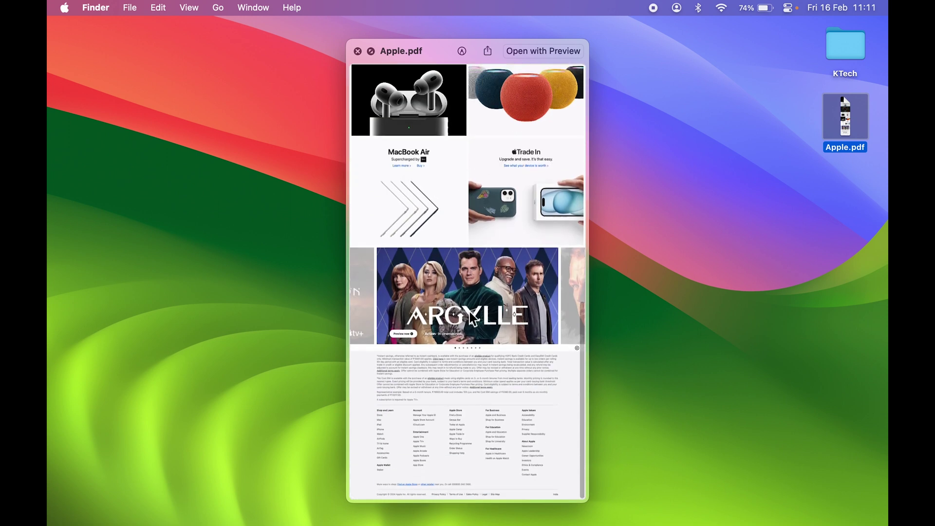
{"action": "scroll", "coordinate": [449, 383], "scroll_direction": "up", "scroll_amount": 3}
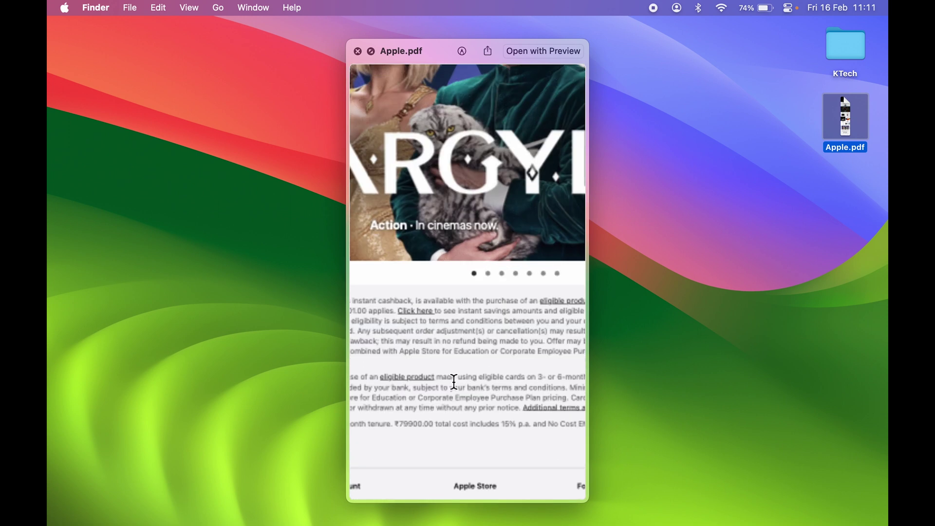
{"action": "scroll", "coordinate": [449, 382], "scroll_direction": "up", "scroll_amount": 4}
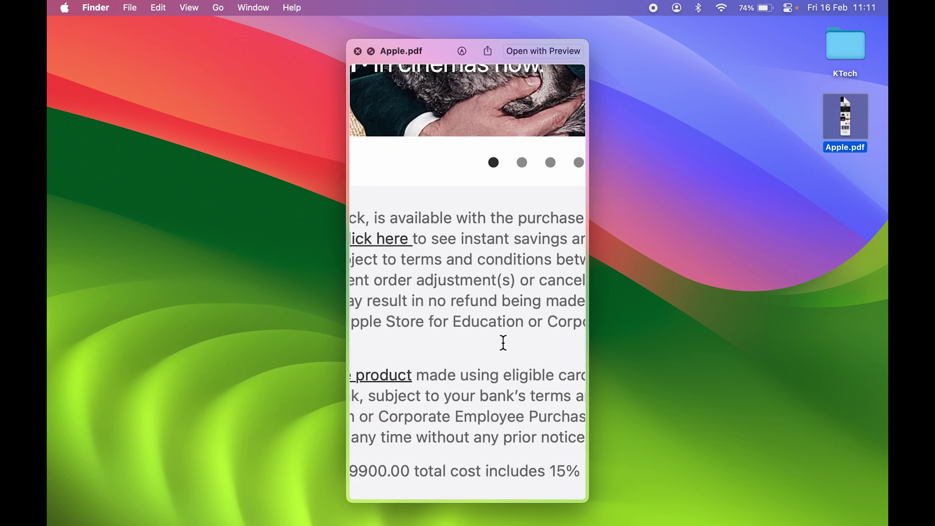
{"action": "scroll", "coordinate": [504, 343], "scroll_direction": "down", "scroll_amount": 5}
{"action": "scroll", "coordinate": [504, 343], "scroll_direction": "up", "scroll_amount": 10}
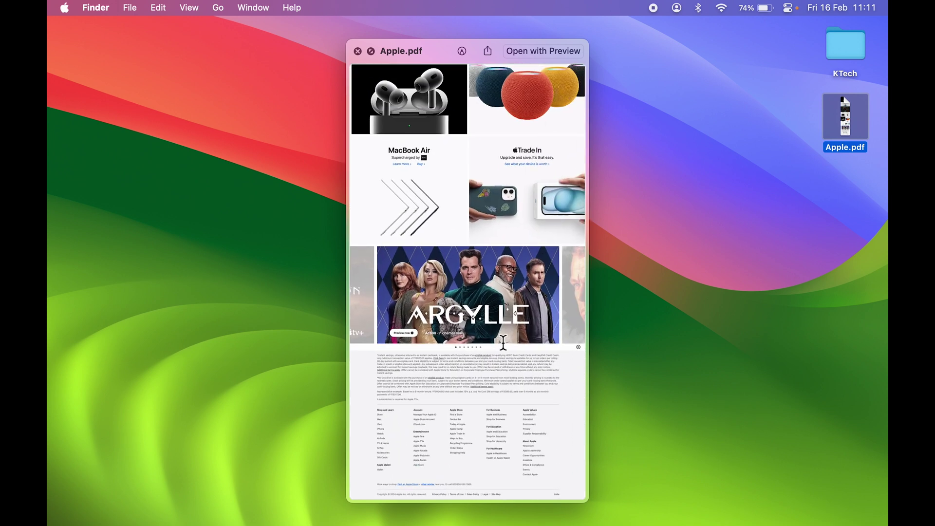
{"action": "left_click", "coordinate": [357, 51]}
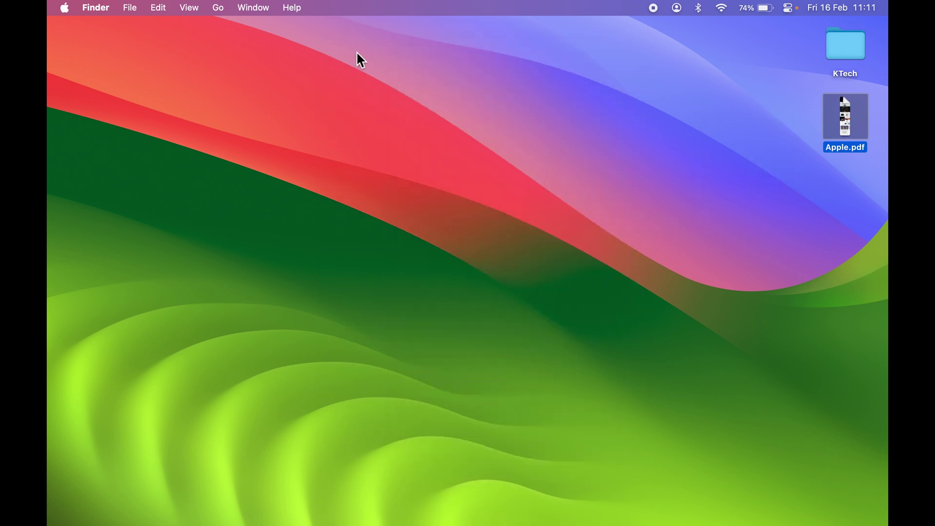
{"action": "left_click", "coordinate": [805, 267]}
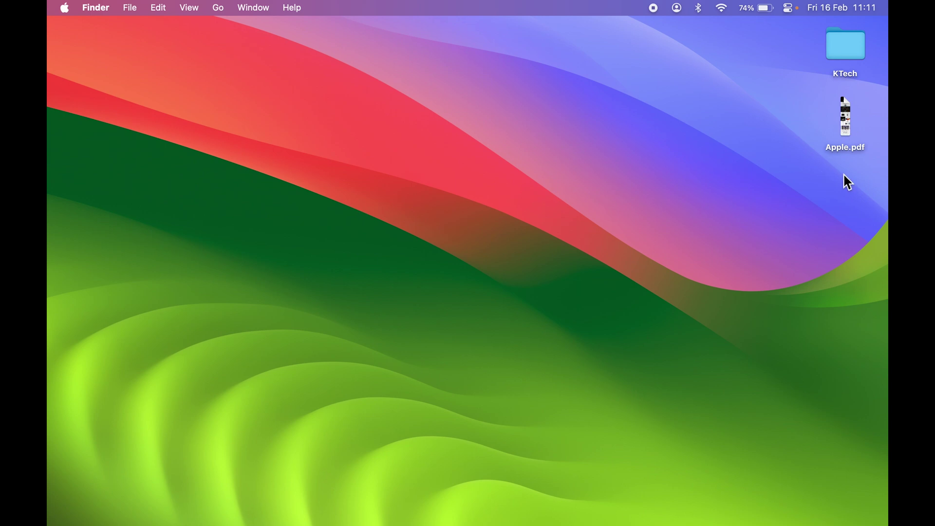
{"action": "left_click", "coordinate": [840, 150]}
{"action": "key", "text": "space"}
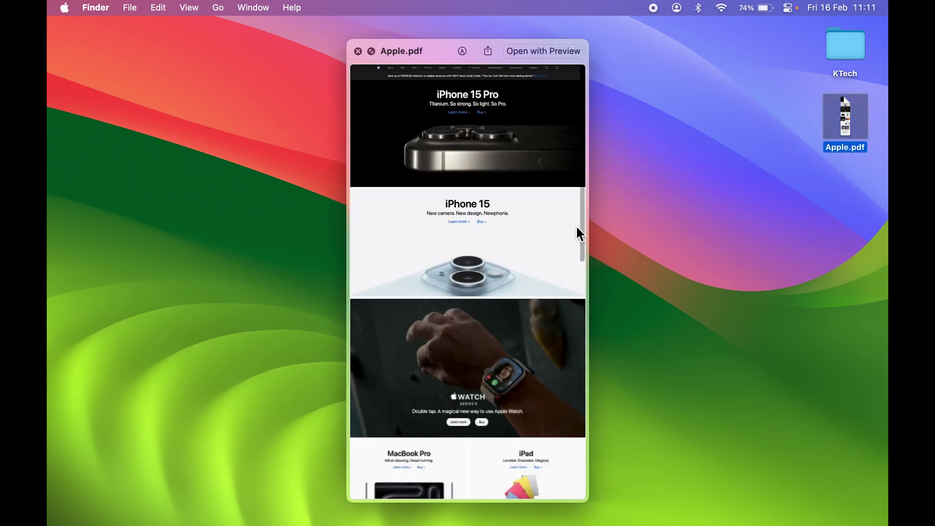
{"action": "scroll", "coordinate": [507, 251], "scroll_direction": "up", "scroll_amount": 5}
{"action": "scroll", "coordinate": [508, 249], "scroll_direction": "down", "scroll_amount": 5}
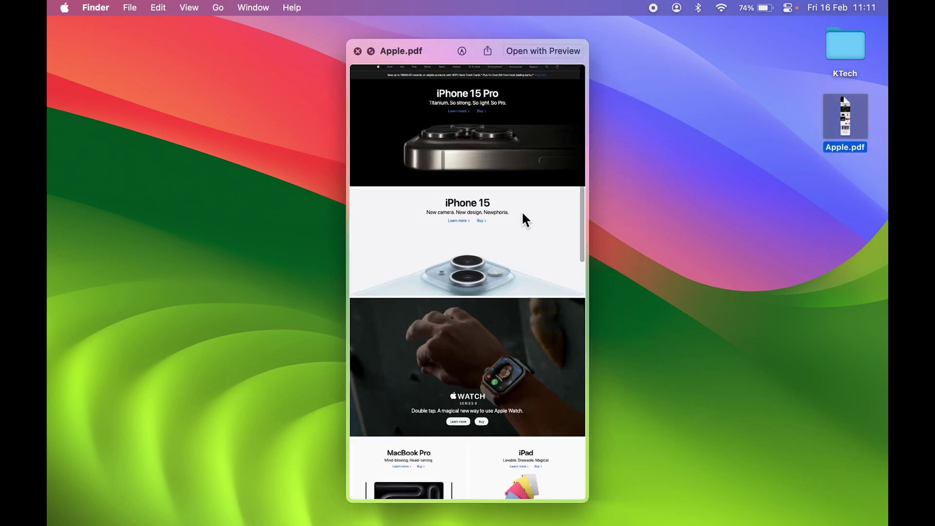
{"action": "left_click", "coordinate": [358, 52]}
{"action": "mouse_move", "coordinate": [615, 516]}
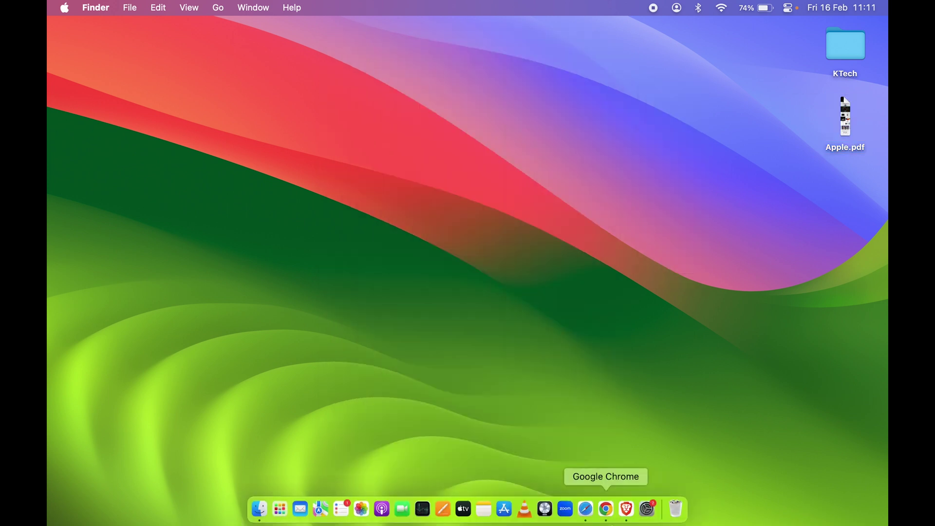
Bring Chrome forward with the Wikipedia Car article and scroll through it and back to the top.
{"action": "left_click", "coordinate": [611, 518]}
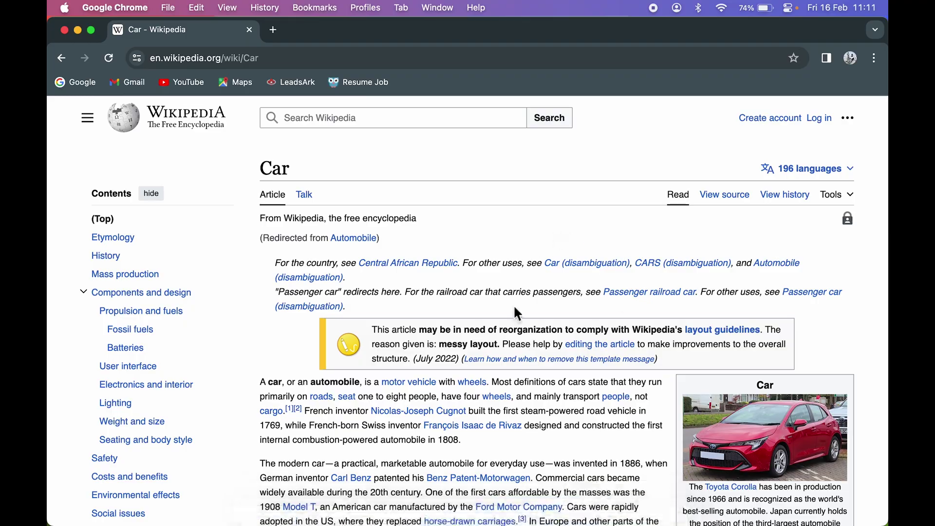
{"action": "scroll", "coordinate": [514, 309], "scroll_direction": "down", "scroll_amount": 15}
{"action": "scroll", "coordinate": [514, 308], "scroll_direction": "down", "scroll_amount": 20}
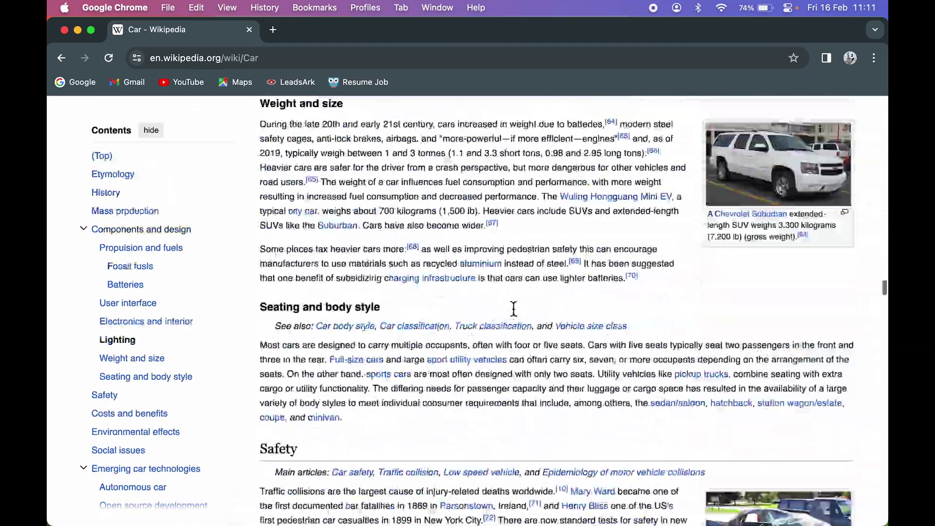
{"action": "scroll", "coordinate": [514, 309], "scroll_direction": "up", "scroll_amount": 20}
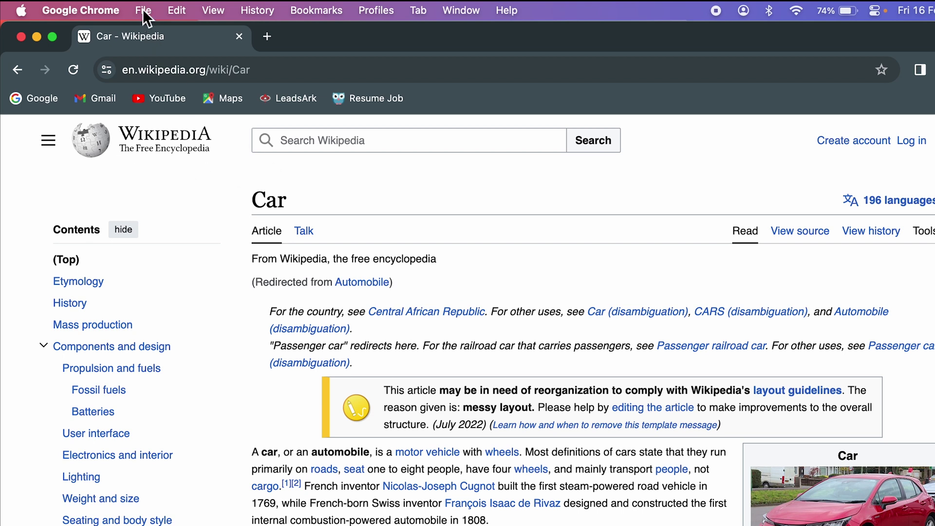
Open Print… from Chrome's File menu for the Car article.
{"action": "left_click", "coordinate": [142, 10]}
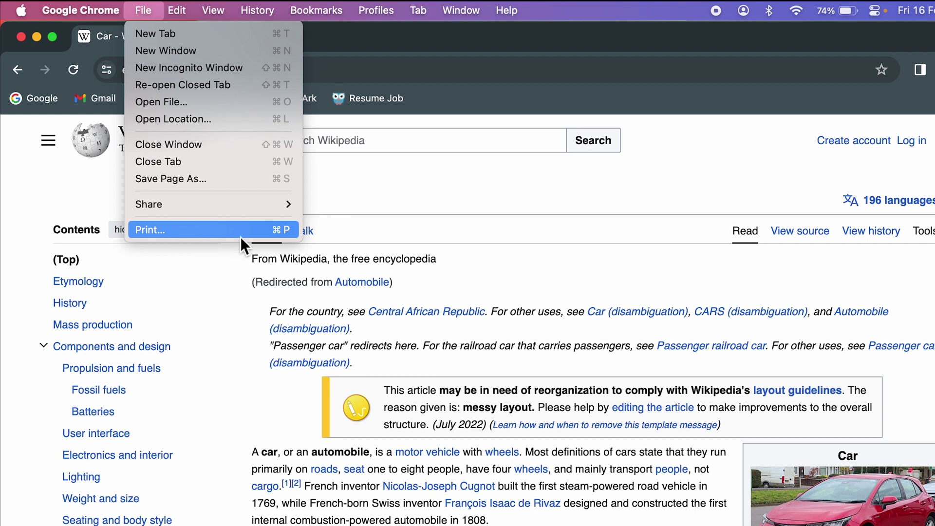
{"action": "left_click", "coordinate": [217, 231]}
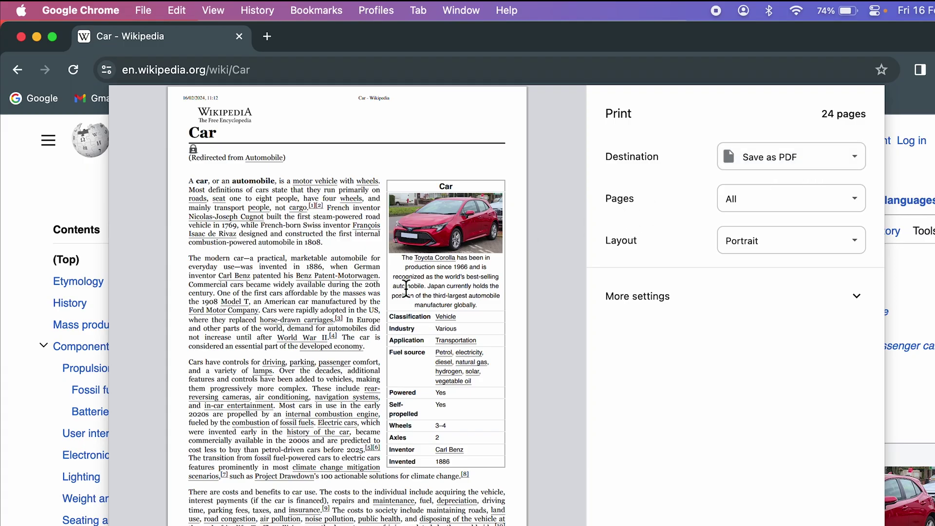
Switch the print layout to Landscape, then back to Portrait.
{"action": "scroll", "coordinate": [406, 288], "scroll_direction": "down", "scroll_amount": 15}
{"action": "scroll", "coordinate": [406, 288], "scroll_direction": "up", "scroll_amount": 15}
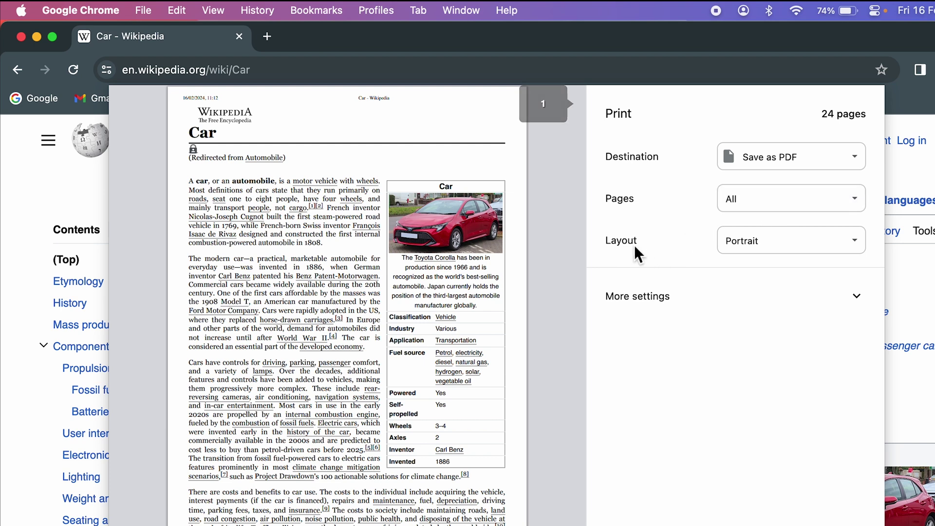
{"action": "left_click", "coordinate": [789, 247]}
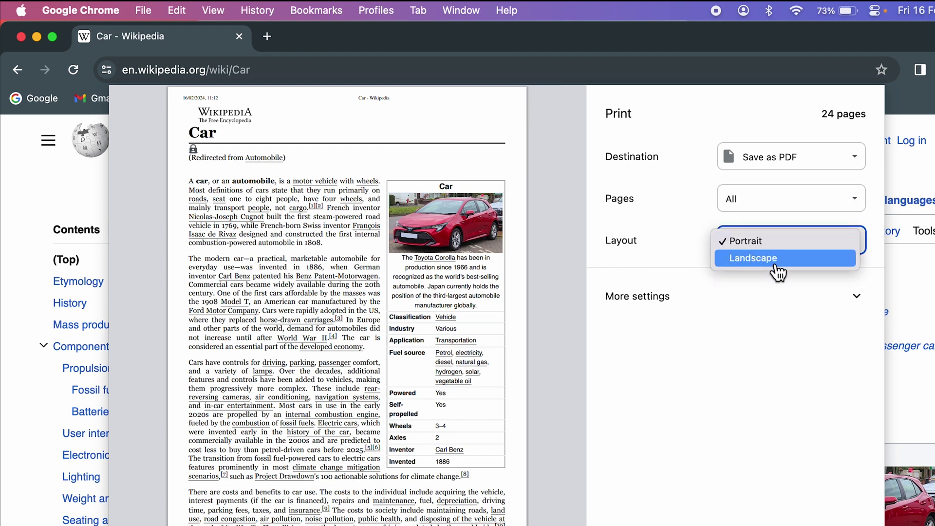
{"action": "left_click", "coordinate": [775, 267]}
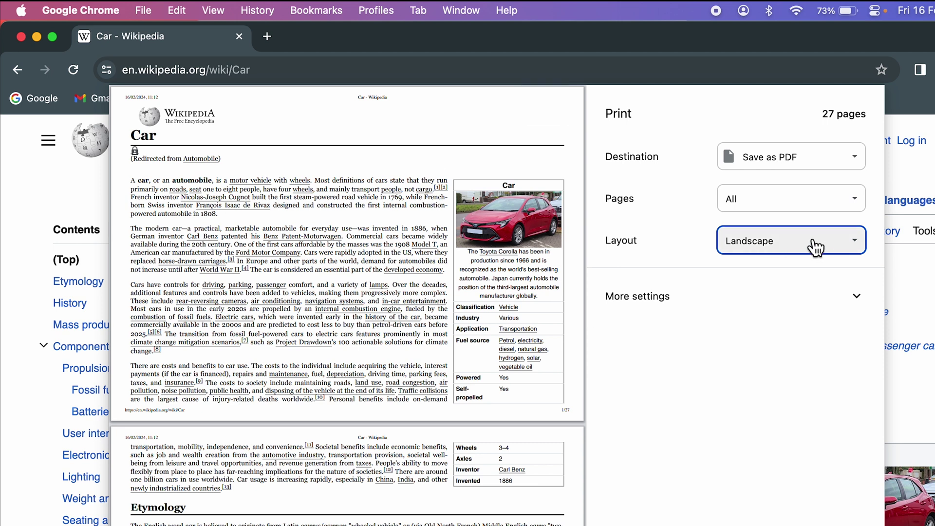
{"action": "left_click", "coordinate": [812, 245]}
{"action": "left_click", "coordinate": [785, 229]}
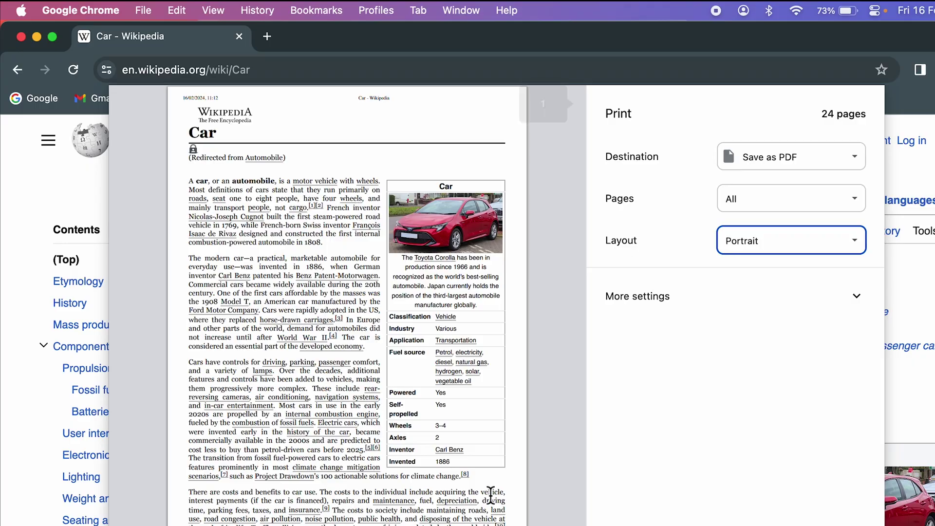
Save the Car article in portrait as Car.pdf on the Desktop, then minimize Chrome.
{"action": "scroll", "coordinate": [492, 499], "scroll_direction": "down", "scroll_amount": 5}
{"action": "scroll", "coordinate": [491, 496], "scroll_direction": "down", "scroll_amount": 20}
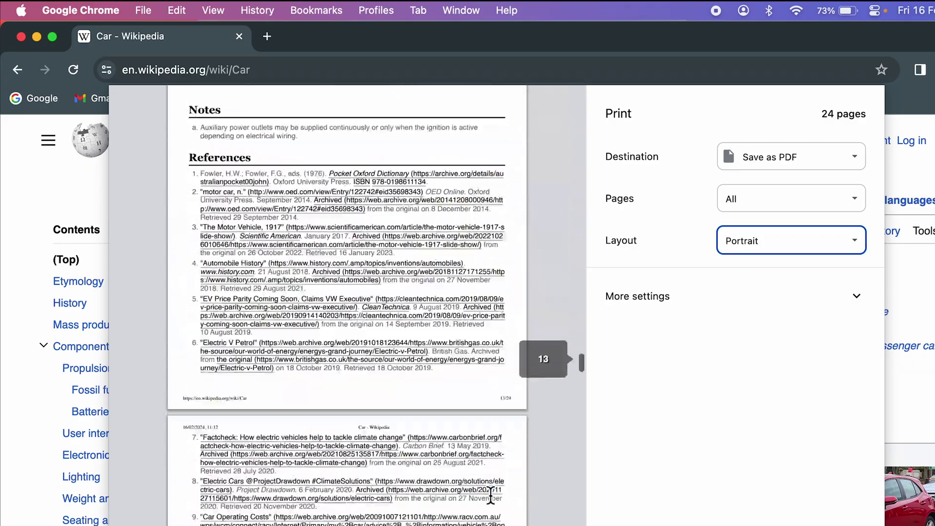
{"action": "scroll", "coordinate": [491, 495], "scroll_direction": "down", "scroll_amount": 15}
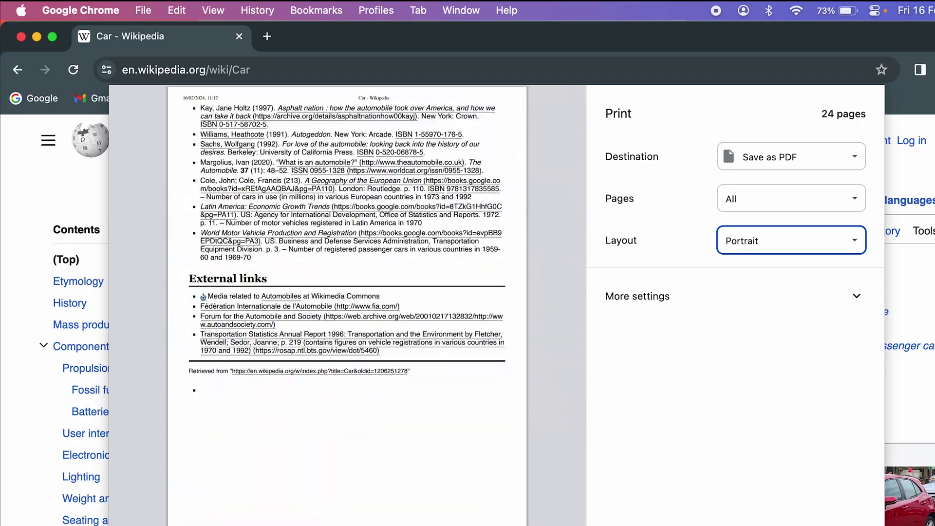
{"action": "scroll", "coordinate": [518, 403], "scroll_direction": "up", "scroll_amount": 20}
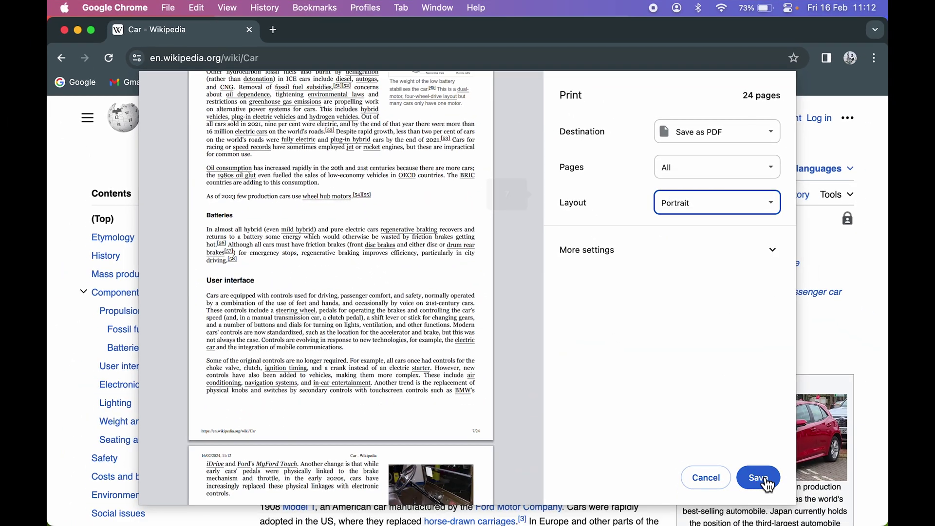
{"action": "left_click", "coordinate": [760, 478]}
{"action": "type", "text": "Car"}
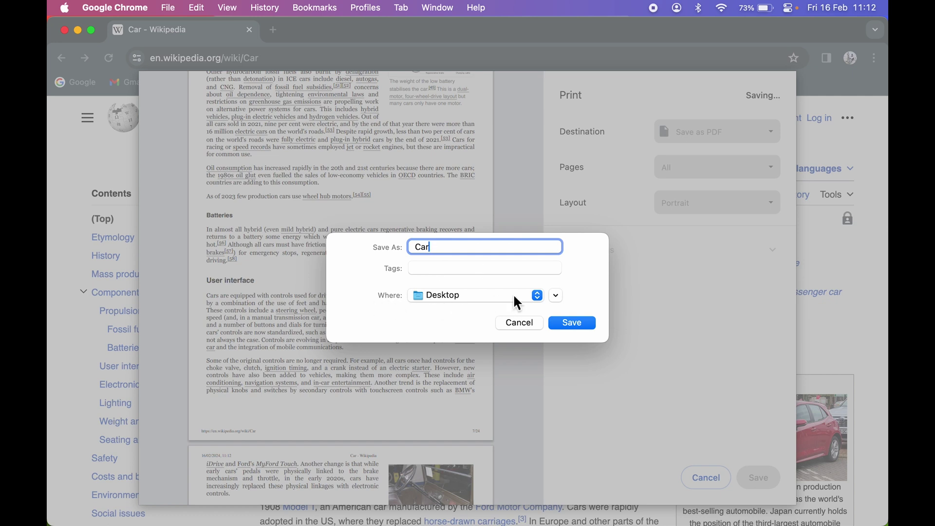
{"action": "left_click", "coordinate": [576, 324]}
{"action": "left_click", "coordinate": [78, 30]}
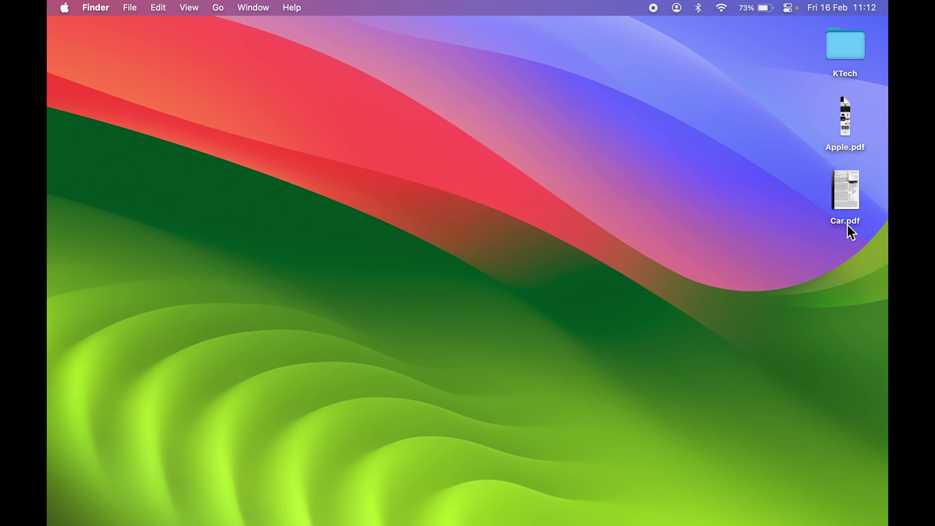
{"action": "left_click", "coordinate": [847, 228]}
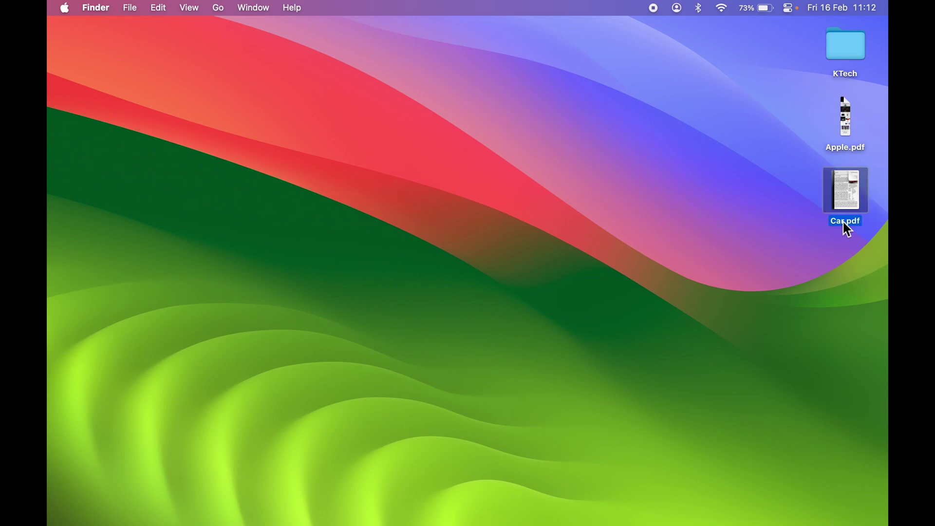
{"action": "key", "text": "space"}
{"action": "scroll", "coordinate": [466, 256], "scroll_direction": "down", "scroll_amount": 10}
{"action": "scroll", "coordinate": [466, 259], "scroll_direction": "down", "scroll_amount": 15}
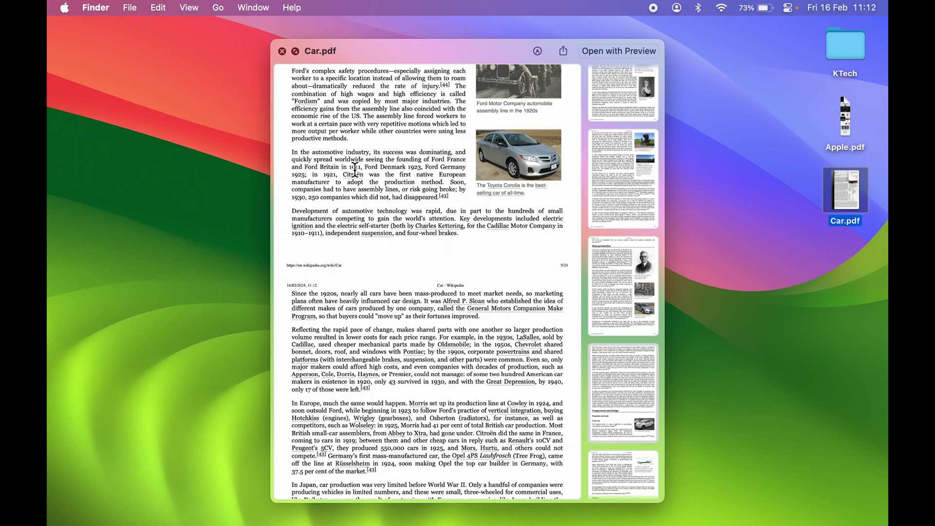
{"action": "scroll", "coordinate": [356, 170], "scroll_direction": "up", "scroll_amount": 5}
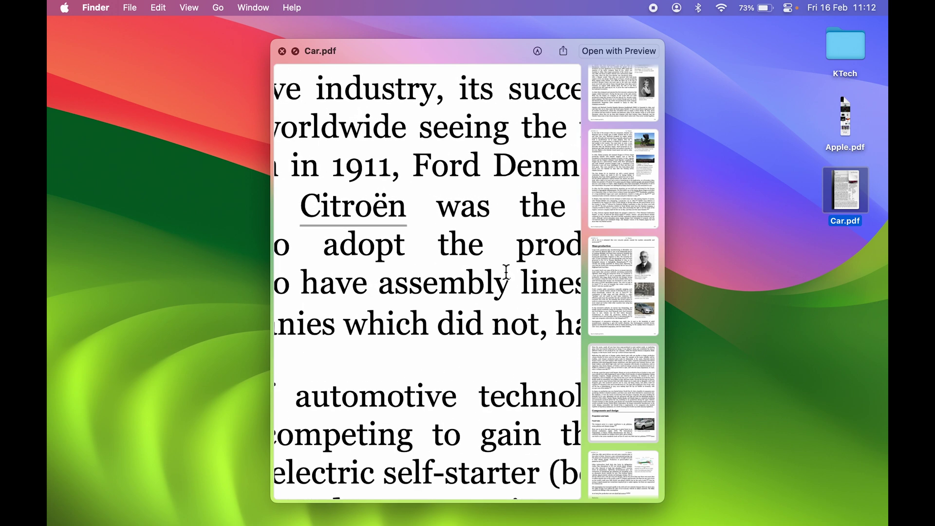
{"action": "scroll", "coordinate": [454, 251], "scroll_direction": "down", "scroll_amount": 6}
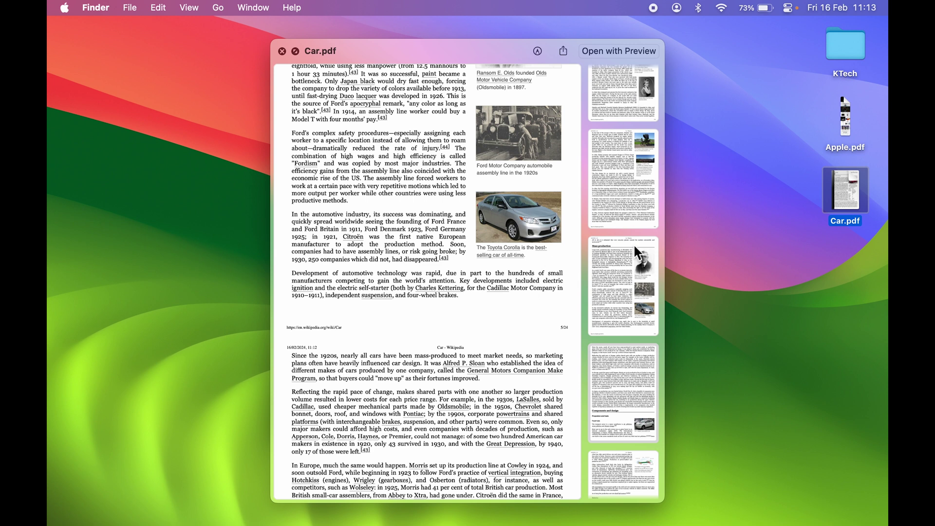
{"action": "key", "text": "space"}
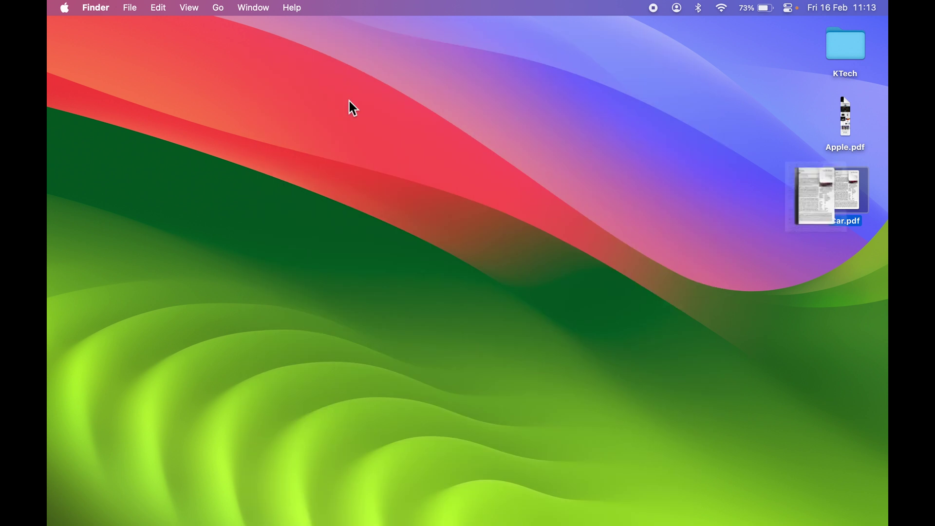
{"action": "left_click", "coordinate": [600, 381]}
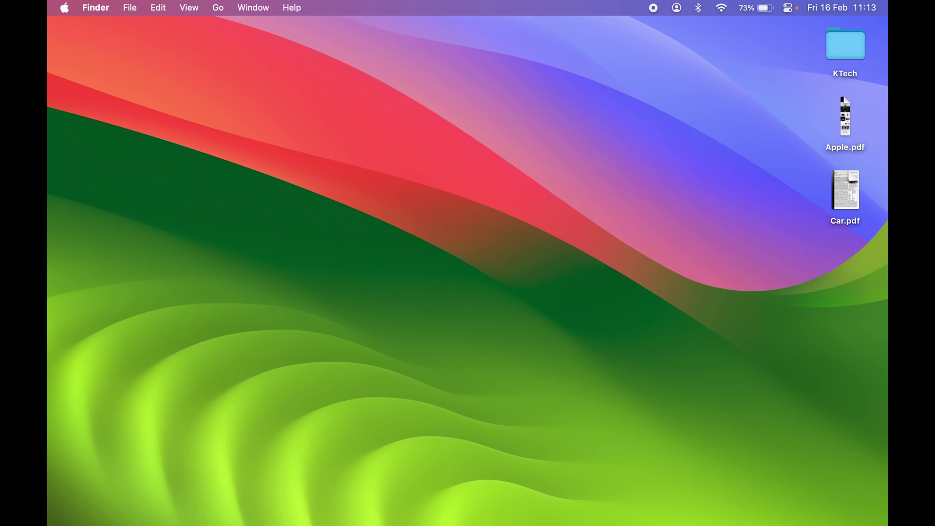
Open the Wikipedia Car article in a new Safari tab, toggle Reader View, and scroll through it.
{"action": "left_click", "coordinate": [587, 511]}
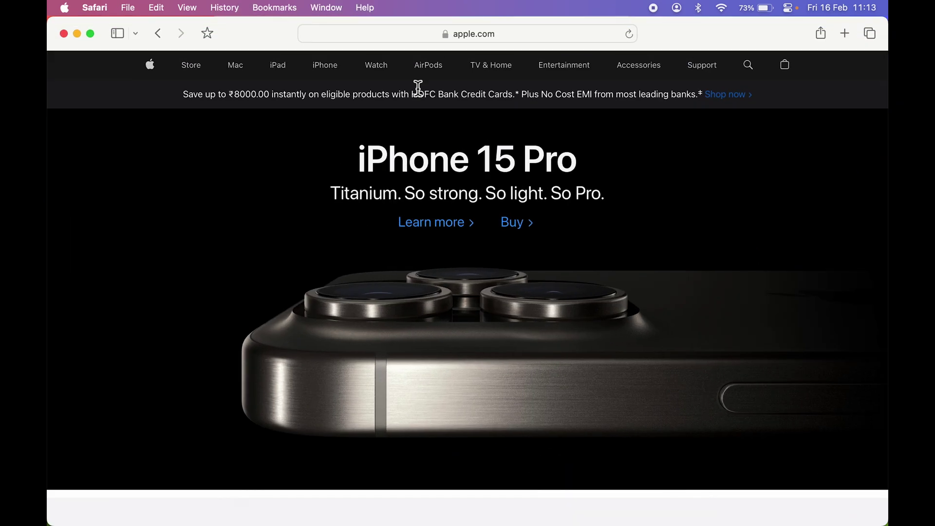
{"action": "left_click", "coordinate": [845, 34]}
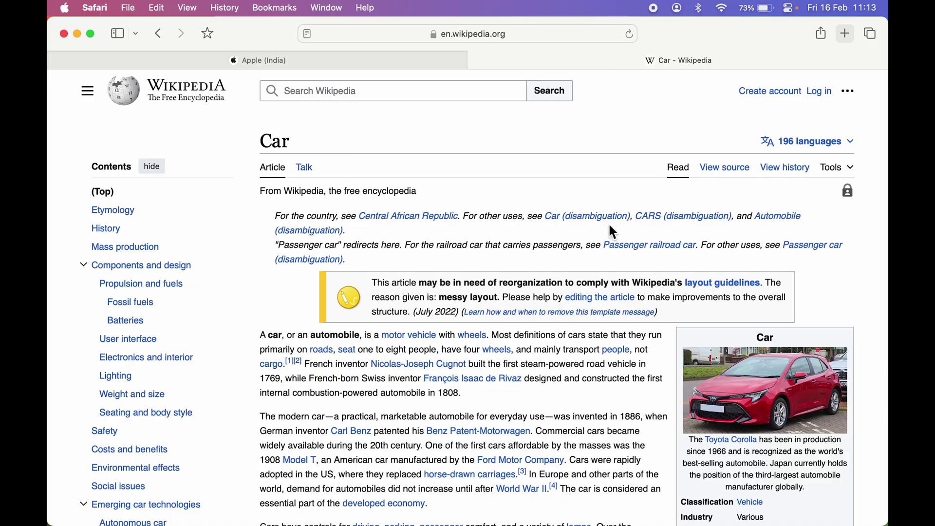
{"action": "key", "text": "super+shift+r"}
{"action": "left_click", "coordinate": [306, 33]}
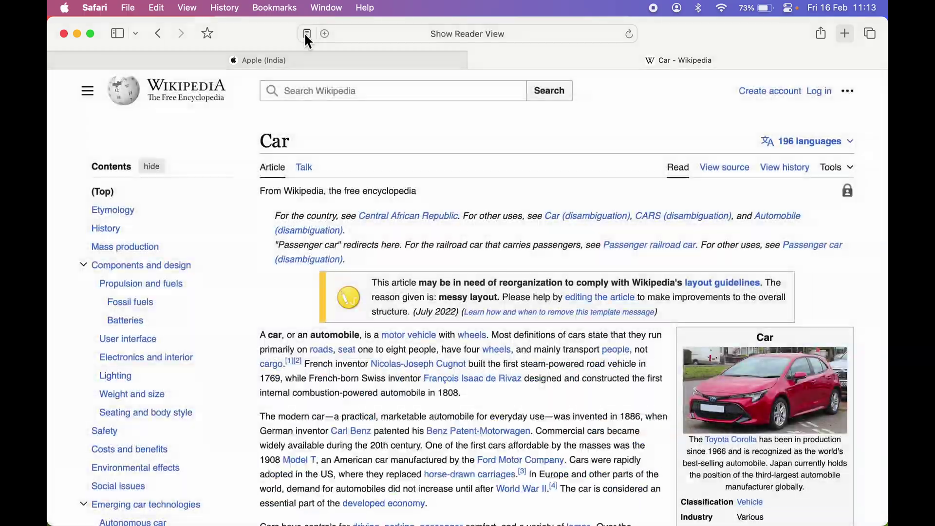
{"action": "scroll", "coordinate": [262, 315], "scroll_direction": "down", "scroll_amount": 10}
{"action": "scroll", "coordinate": [262, 316], "scroll_direction": "down", "scroll_amount": 20}
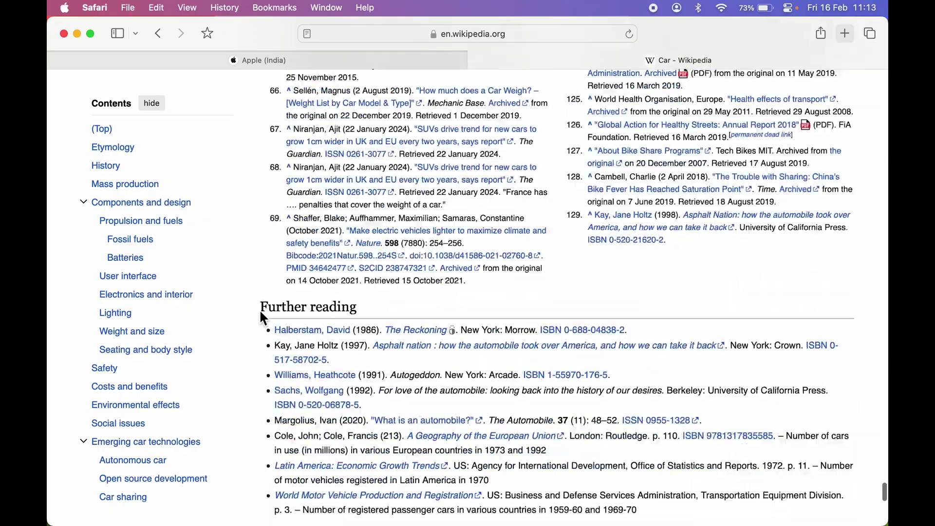
{"action": "scroll", "coordinate": [263, 315], "scroll_direction": "up", "scroll_amount": 20}
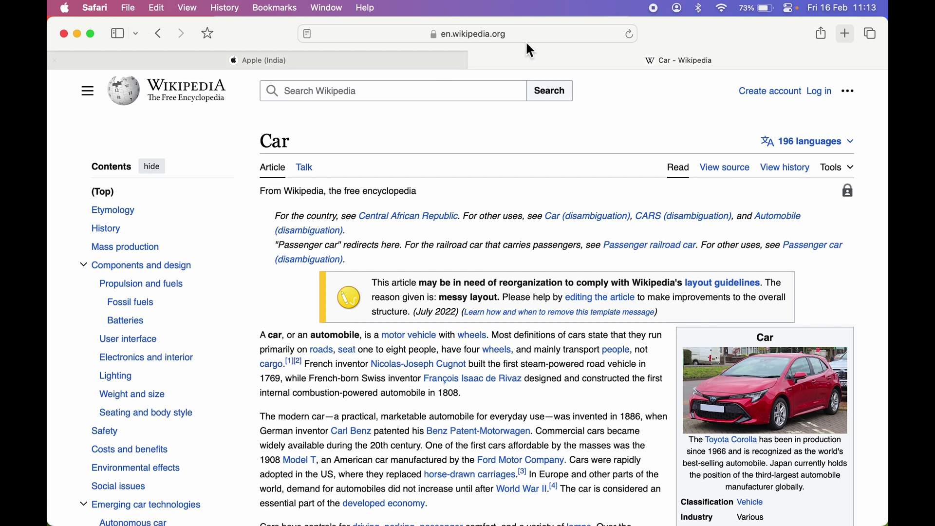
Export the Car article as 'Car - Wikipedia.pdf' to the Desktop and minimize Safari.
{"action": "left_click", "coordinate": [128, 9]}
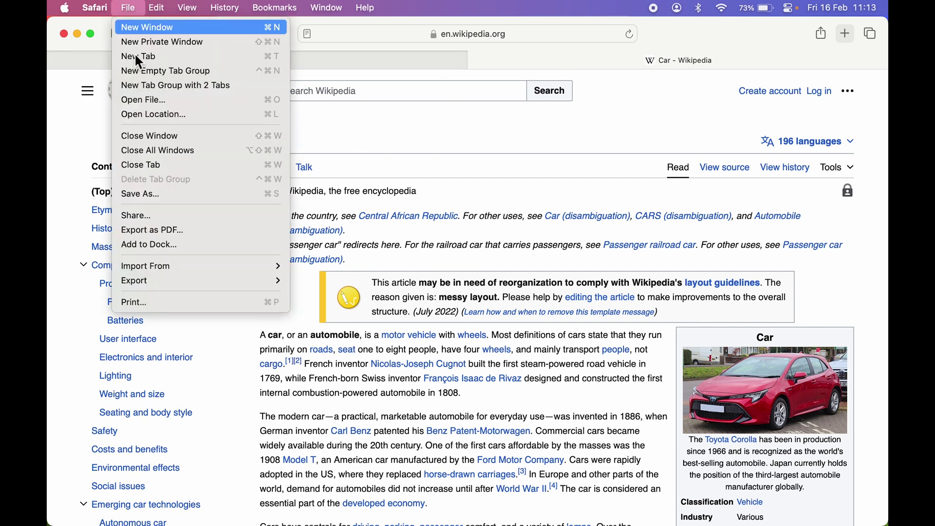
{"action": "left_click", "coordinate": [223, 231]}
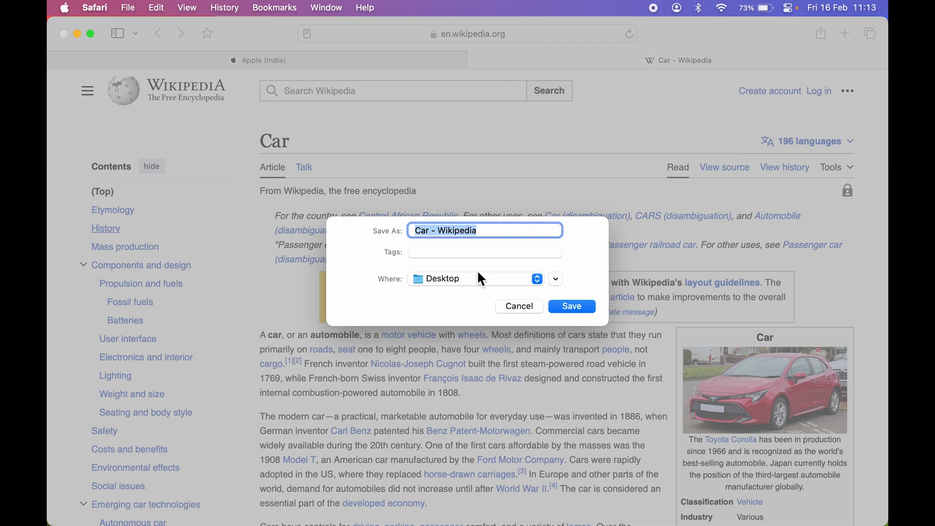
{"action": "left_click", "coordinate": [572, 307]}
{"action": "left_click", "coordinate": [77, 33]}
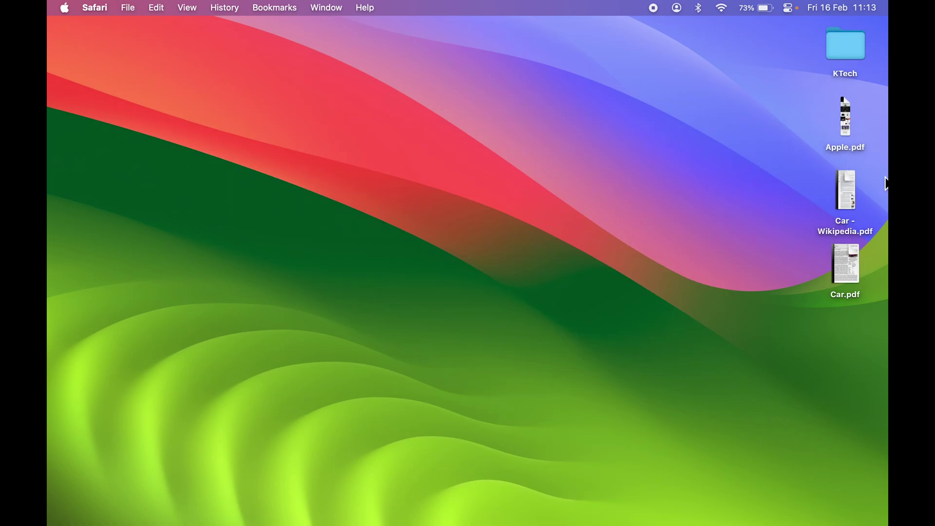
Quick Look Car - Wikipedia.pdf from the desktop and scroll through the long article page.
{"action": "left_click", "coordinate": [845, 233]}
{"action": "key", "text": "space"}
{"action": "scroll", "coordinate": [458, 276], "scroll_direction": "down", "scroll_amount": 10}
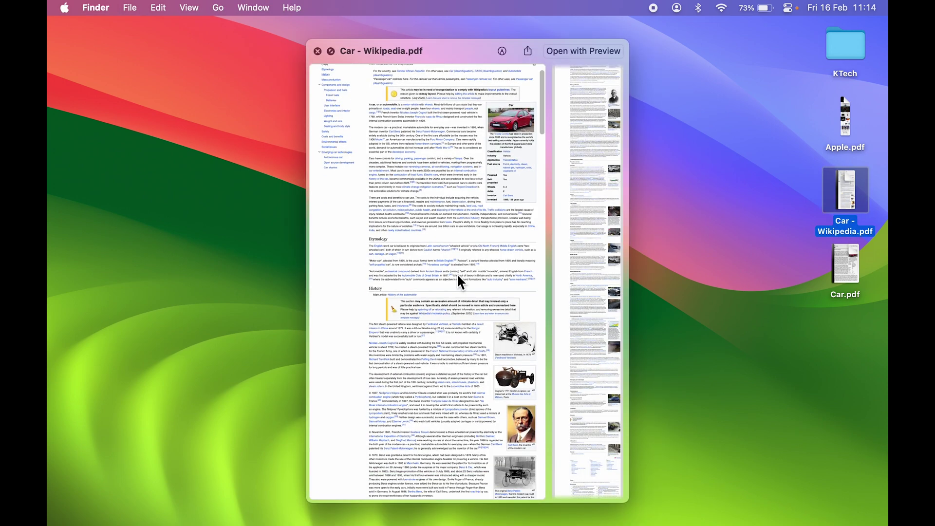
{"action": "scroll", "coordinate": [458, 276], "scroll_direction": "down", "scroll_amount": 15}
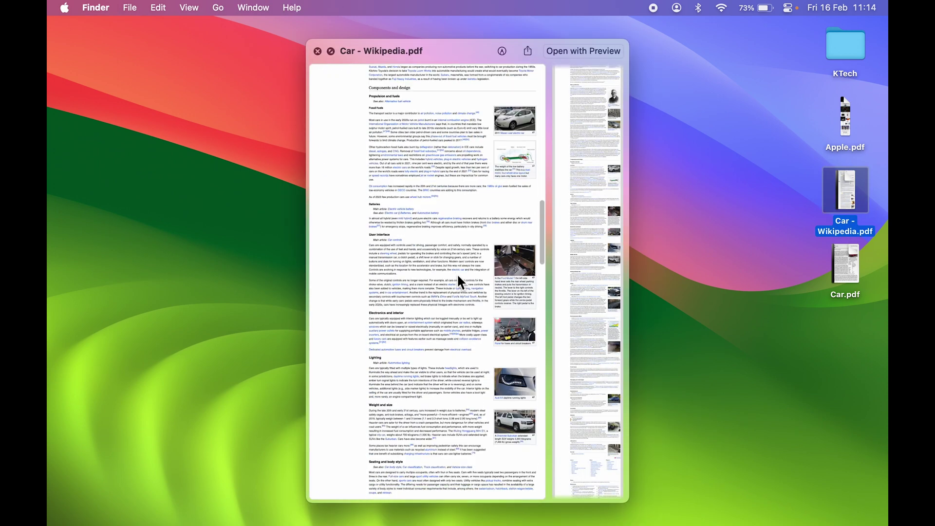
{"action": "scroll", "coordinate": [458, 276], "scroll_direction": "down", "scroll_amount": 15}
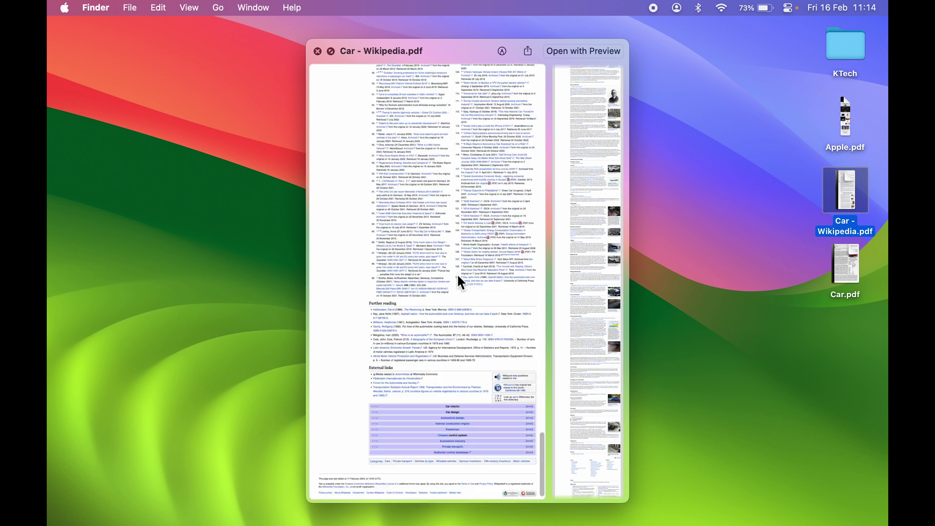
{"action": "scroll", "coordinate": [589, 116], "scroll_direction": "down", "scroll_amount": 5}
{"action": "scroll", "coordinate": [418, 240], "scroll_direction": "up", "scroll_amount": 20}
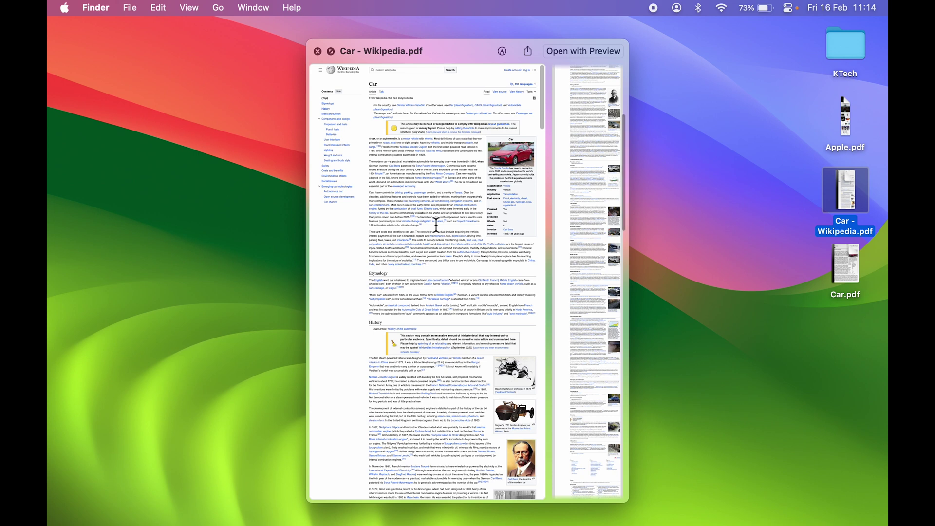
{"action": "scroll", "coordinate": [439, 220], "scroll_direction": "up", "scroll_amount": 5}
{"action": "scroll", "coordinate": [437, 225], "scroll_direction": "up", "scroll_amount": 5}
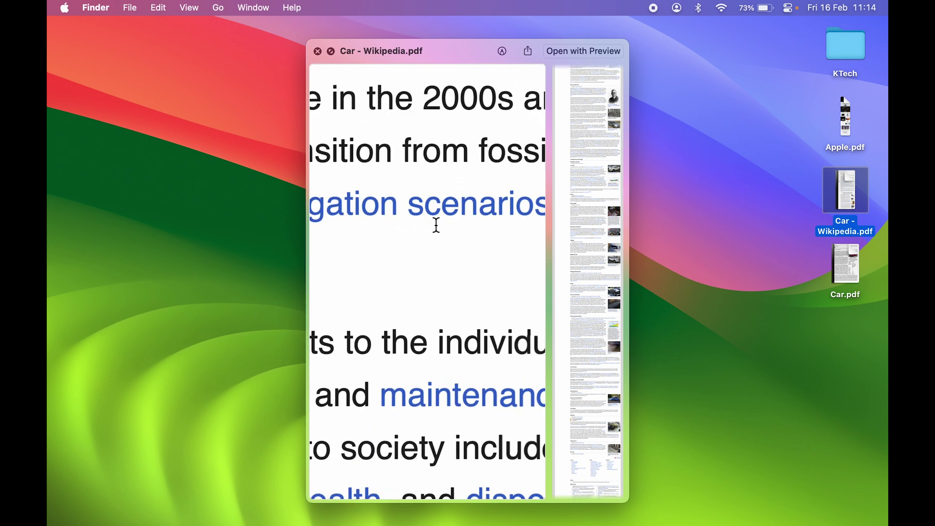
{"action": "scroll", "coordinate": [441, 214], "scroll_direction": "down", "scroll_amount": 10}
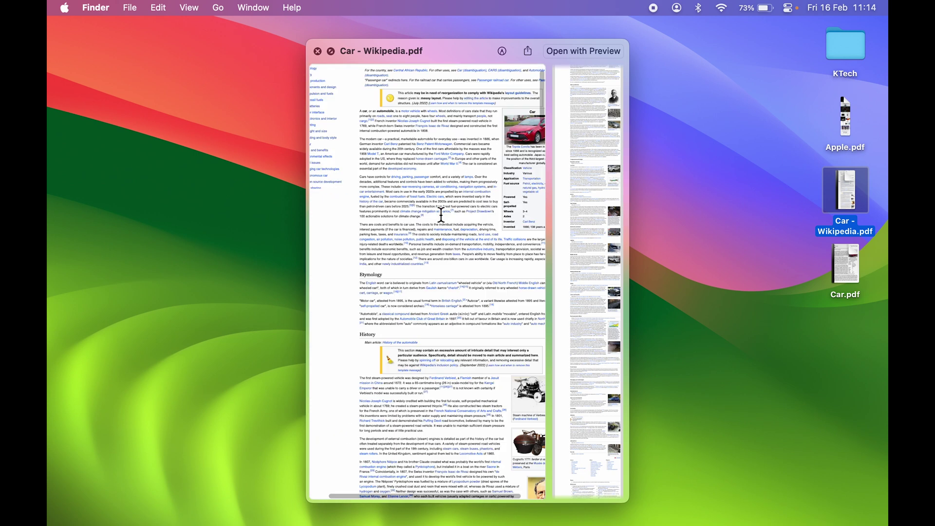